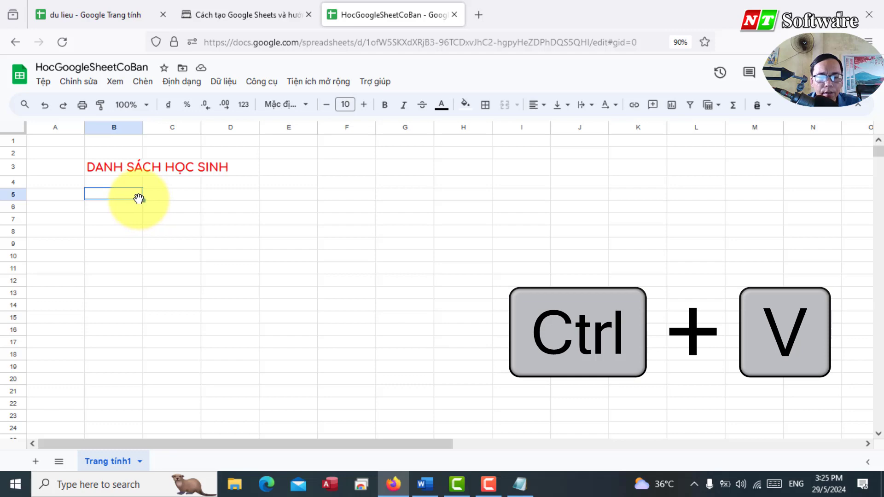
Step: Paste the 17-student table with TT, Tên, Lớp and Điểm columns at B5
{"action": "left_click", "coordinate": [133, 224]}
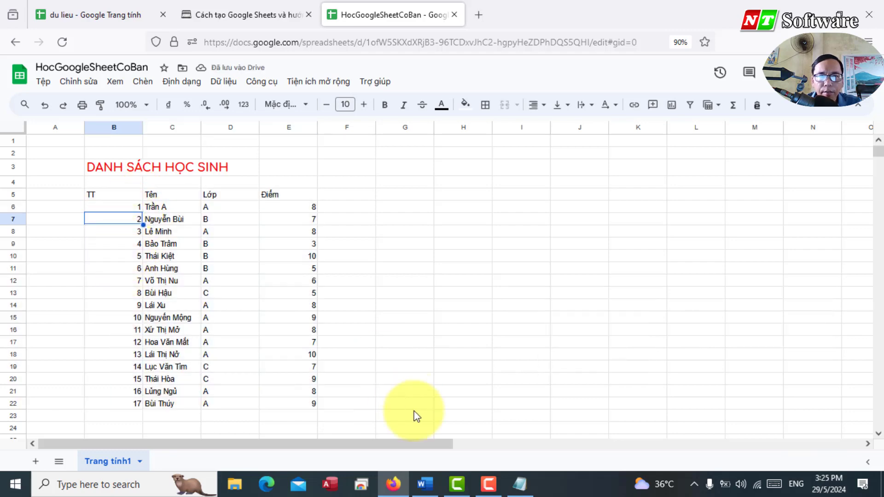
{"action": "left_click", "coordinate": [424, 483]}
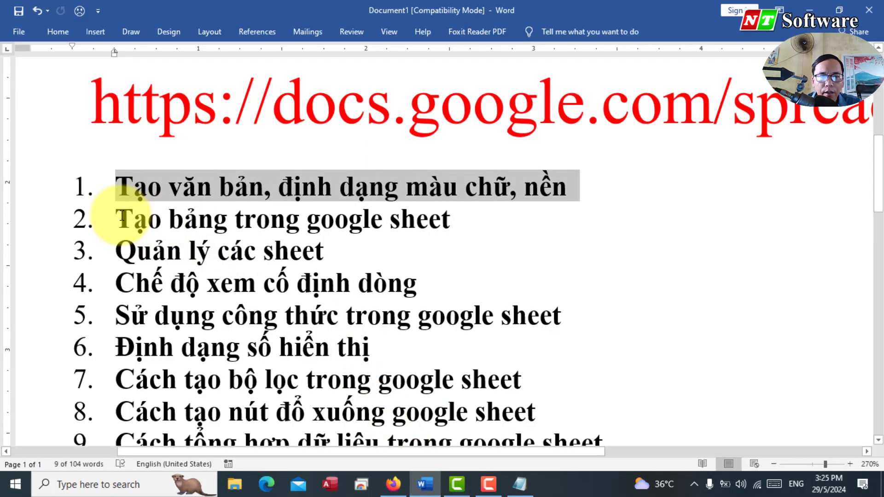
Step: Highlight the outline line 'Tạo bảng trong google sheet' in Word
{"action": "left_click_drag", "start_coordinate": [121, 216], "coordinate": [460, 218]}
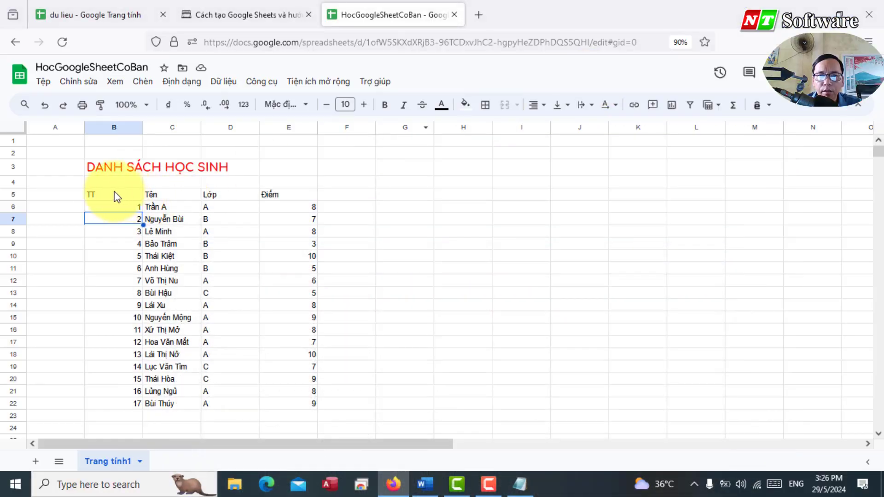
Step: Add all borders to the student table and make header row B5:E5 bold
{"action": "left_click_drag", "start_coordinate": [115, 196], "coordinate": [277, 397]}
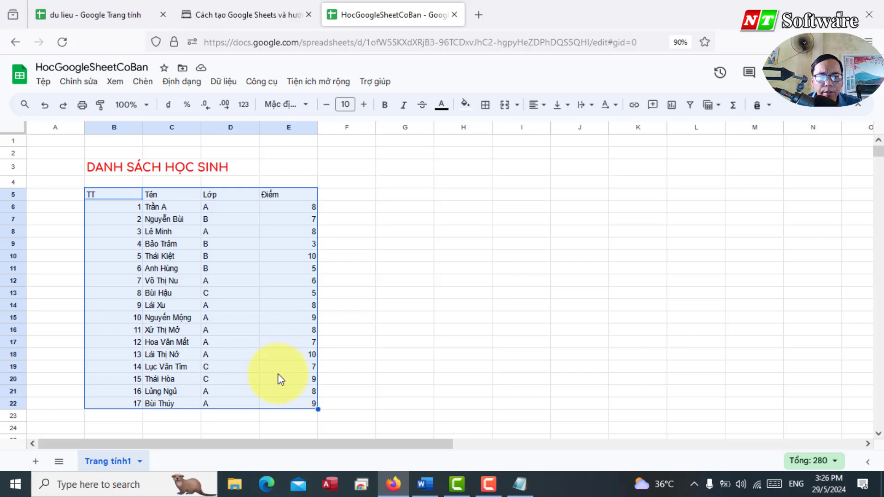
{"action": "left_click", "coordinate": [486, 106]}
{"action": "left_click", "coordinate": [492, 132]}
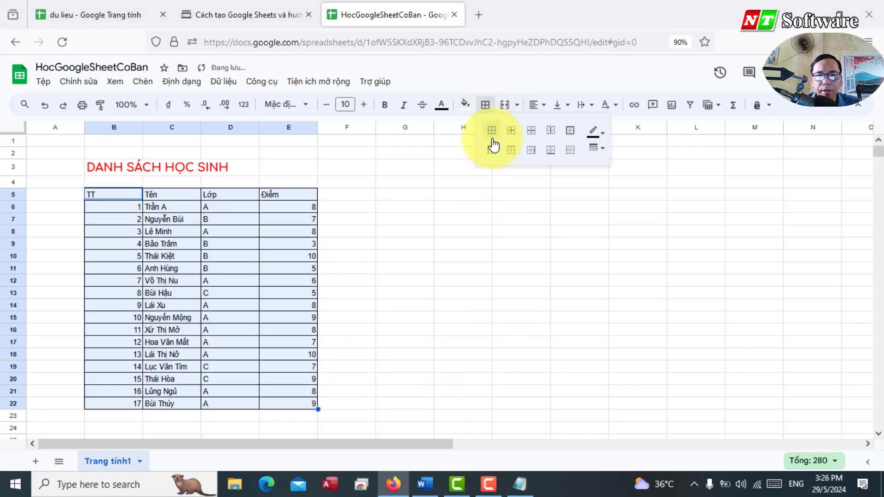
{"action": "left_click_drag", "start_coordinate": [87, 197], "coordinate": [262, 194]}
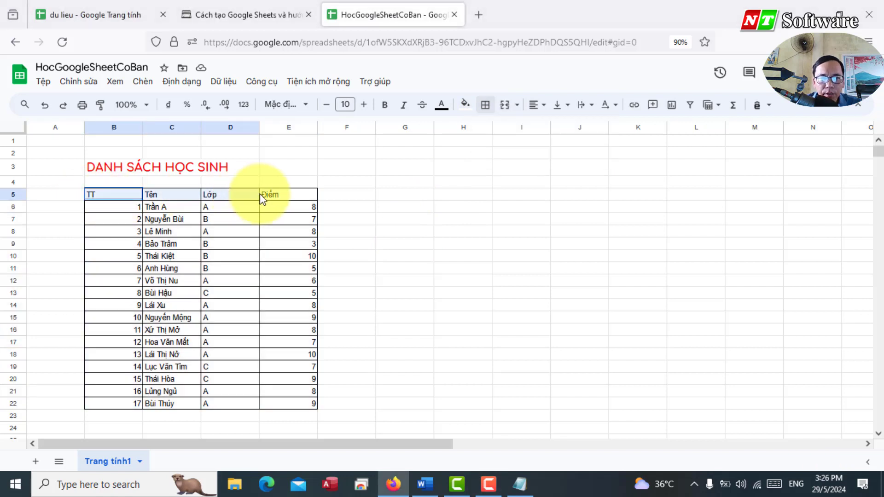
{"action": "left_click", "coordinate": [385, 105]}
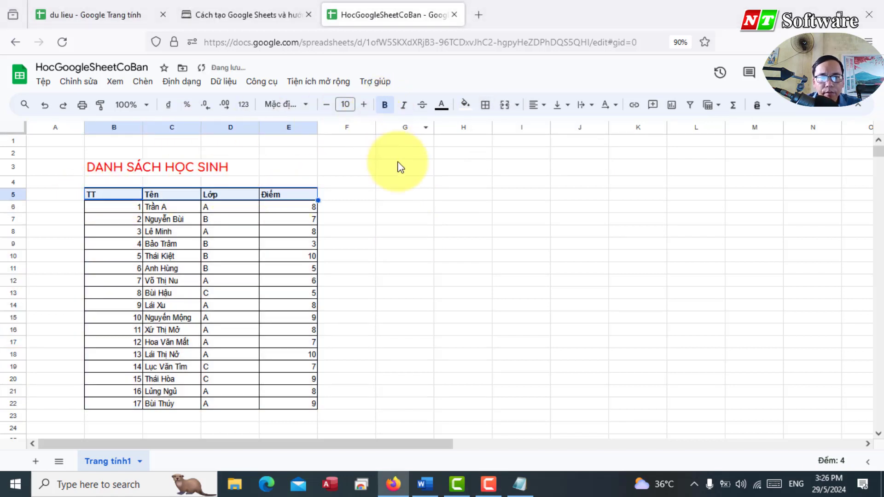
{"action": "left_click", "coordinate": [405, 184]}
Step: Set table B5:E22 to font size 11 and narrow columns B and E to fit
{"action": "left_click_drag", "start_coordinate": [97, 183], "coordinate": [277, 353]}
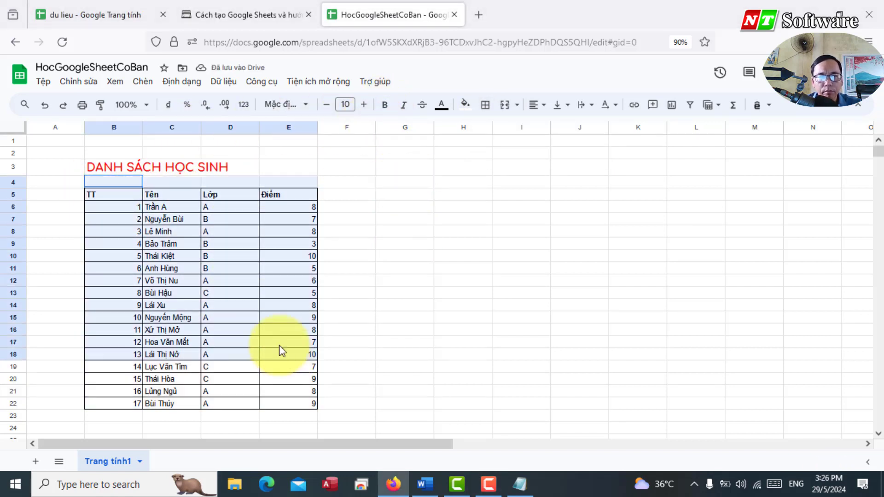
{"action": "left_click_drag", "start_coordinate": [94, 197], "coordinate": [305, 408]}
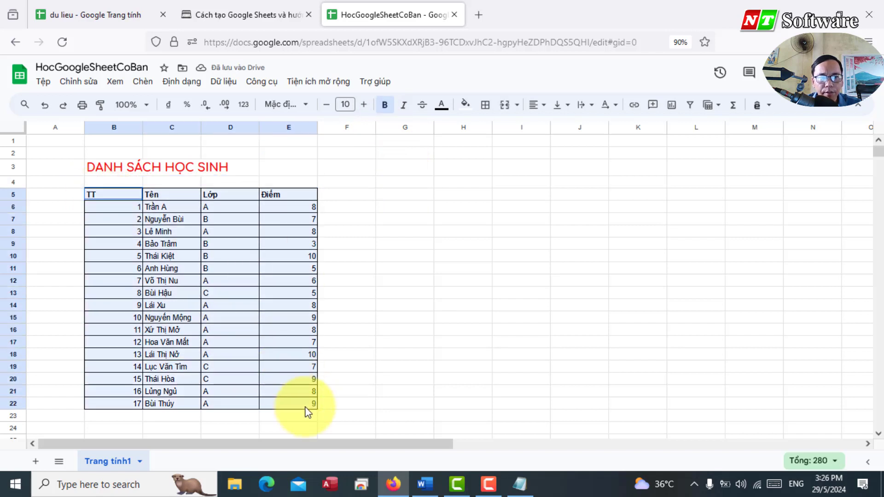
{"action": "left_click", "coordinate": [363, 105]}
{"action": "left_click", "coordinate": [359, 181]}
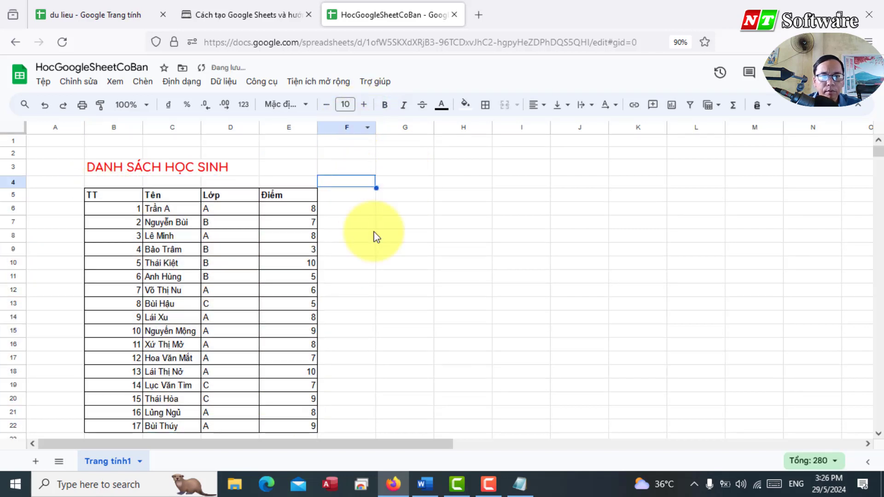
{"action": "left_click_drag", "start_coordinate": [143, 127], "coordinate": [114, 130]}
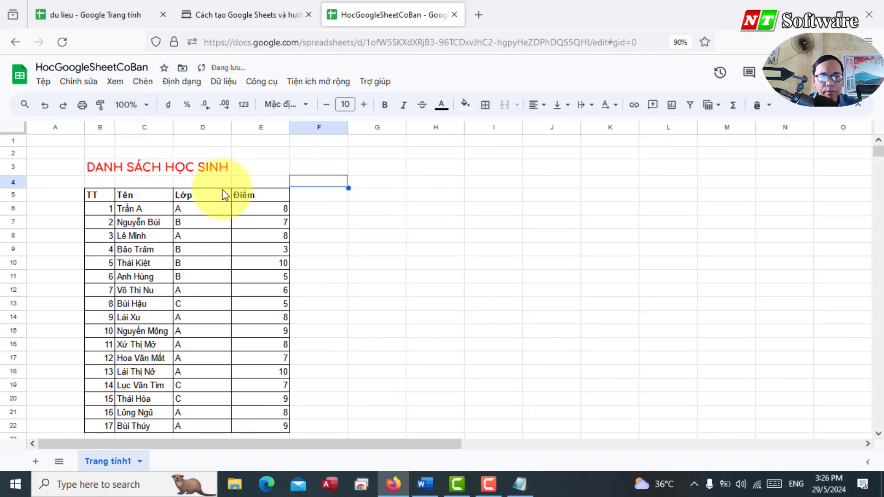
{"action": "left_click_drag", "start_coordinate": [288, 128], "coordinate": [267, 129]}
{"action": "key", "text": "ctrl+a"}
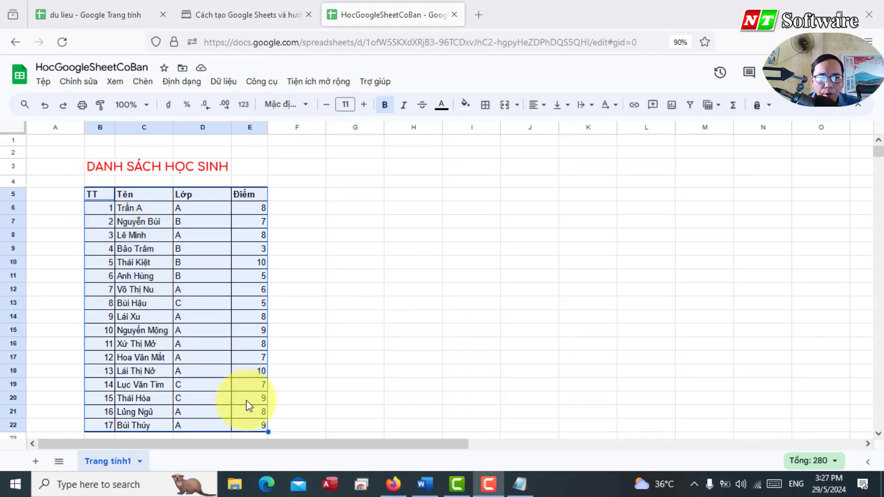
Step: Apply the cyan default alternating colours style to the student table
{"action": "left_click", "coordinate": [179, 84]}
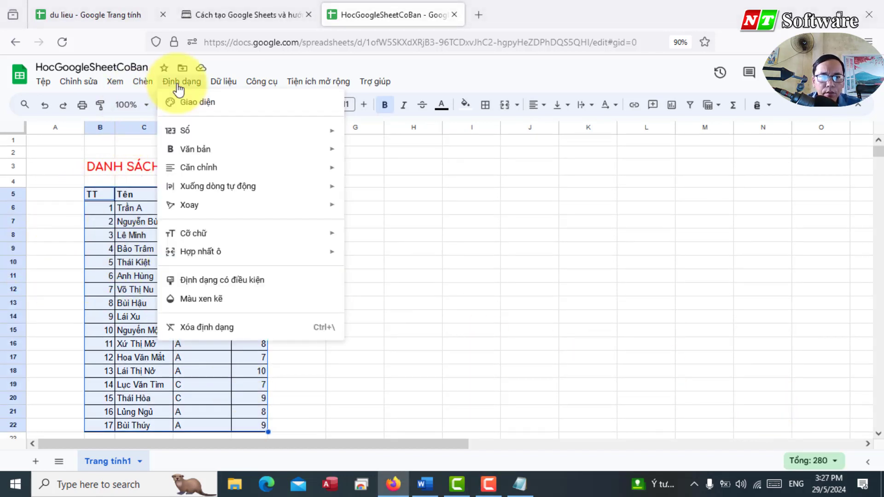
{"action": "left_click", "coordinate": [200, 300]}
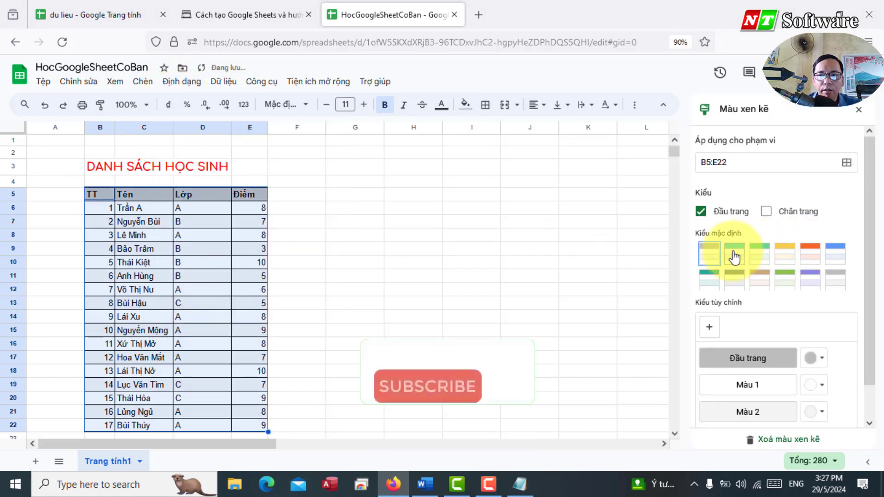
{"action": "left_click", "coordinate": [740, 257]}
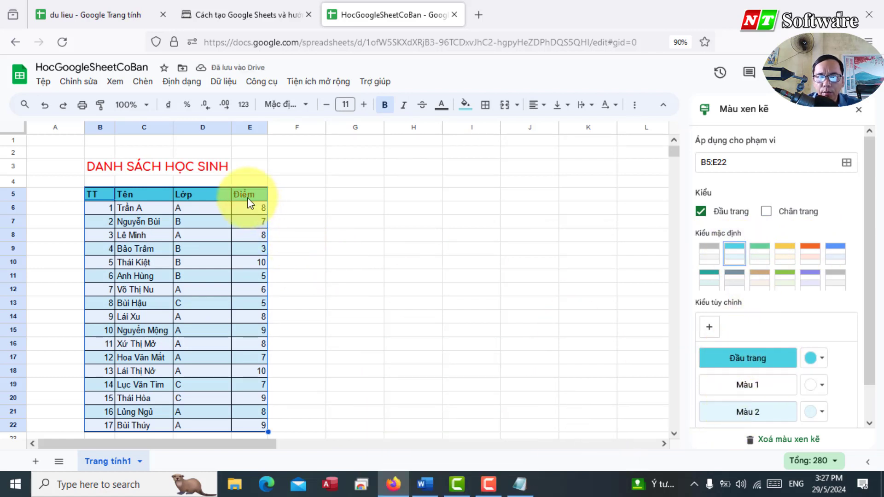
{"action": "left_click", "coordinate": [734, 389]}
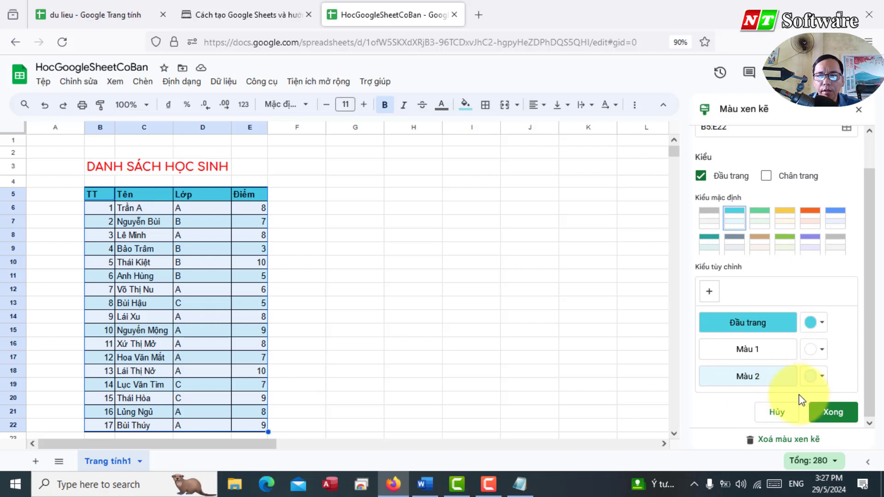
{"action": "left_click", "coordinate": [833, 412]}
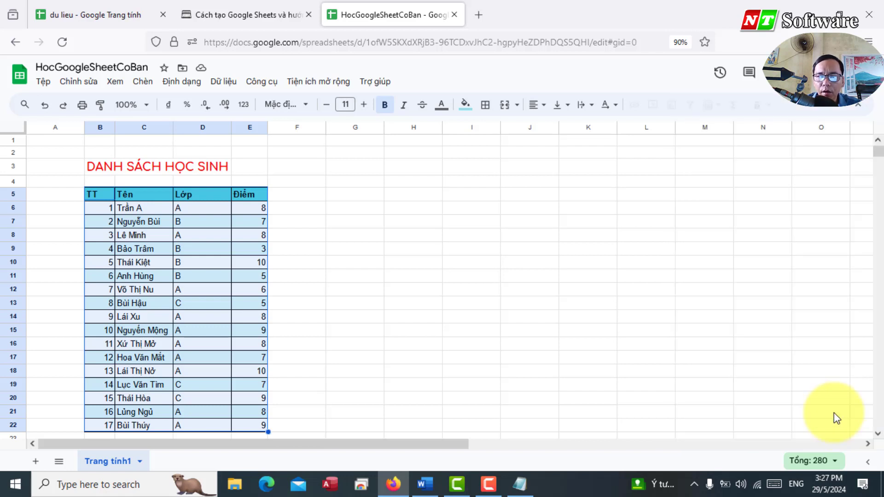
{"action": "left_click", "coordinate": [423, 357]}
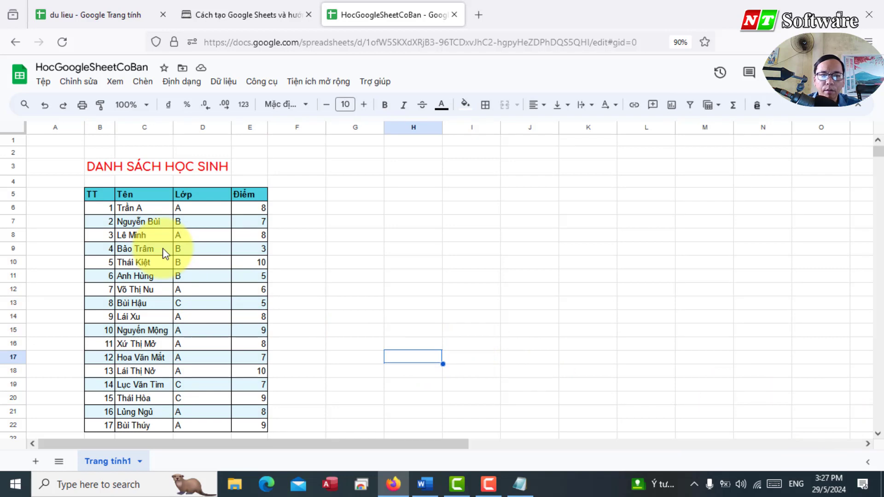
Step: Highlight the fourth Word outline topic about freezing rows, then return to Sheets
{"action": "key", "text": "alt+Tab"}
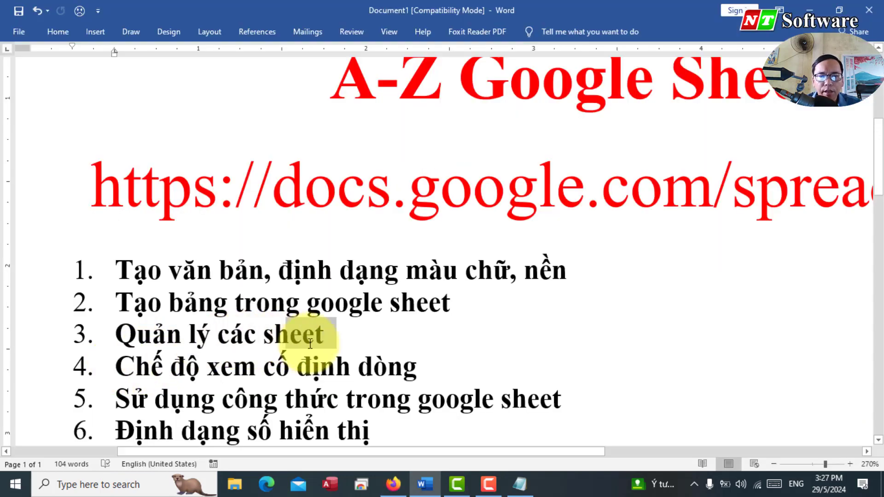
{"action": "left_click_drag", "start_coordinate": [117, 367], "coordinate": [428, 365]}
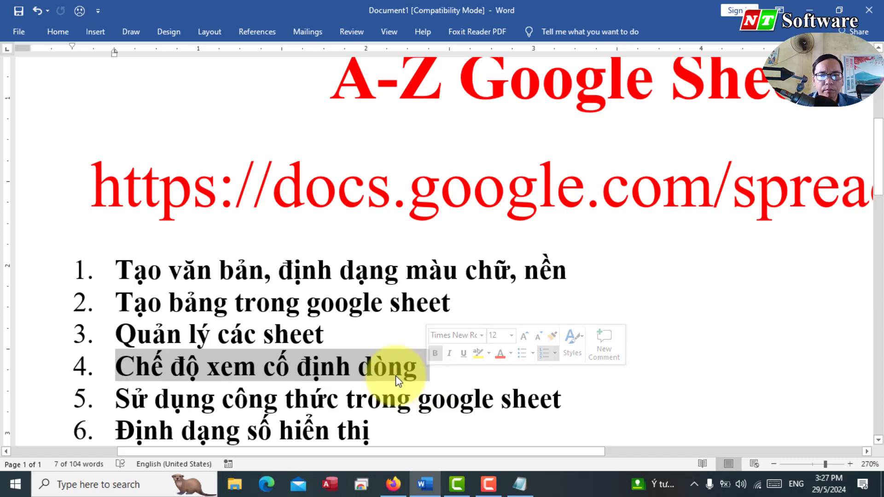
{"action": "key", "text": "alt+Tab"}
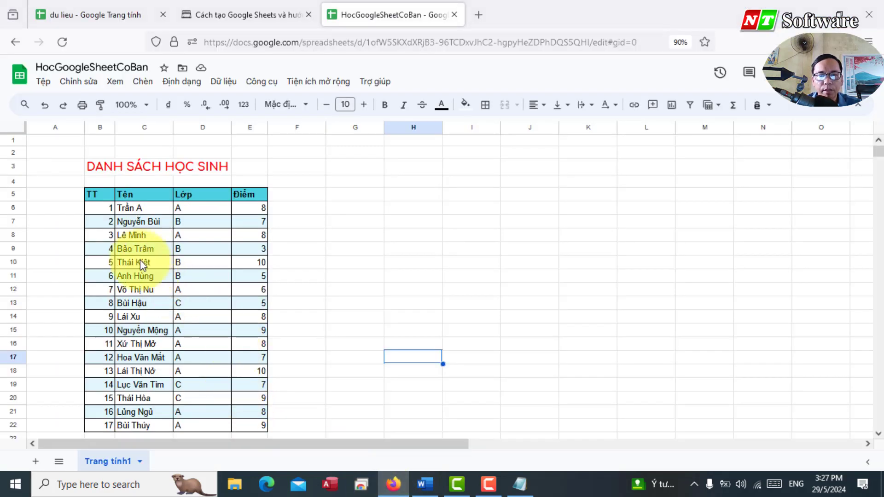
Step: Select the title and header rows B3:F5 to check the range to freeze
{"action": "left_click", "coordinate": [74, 212]}
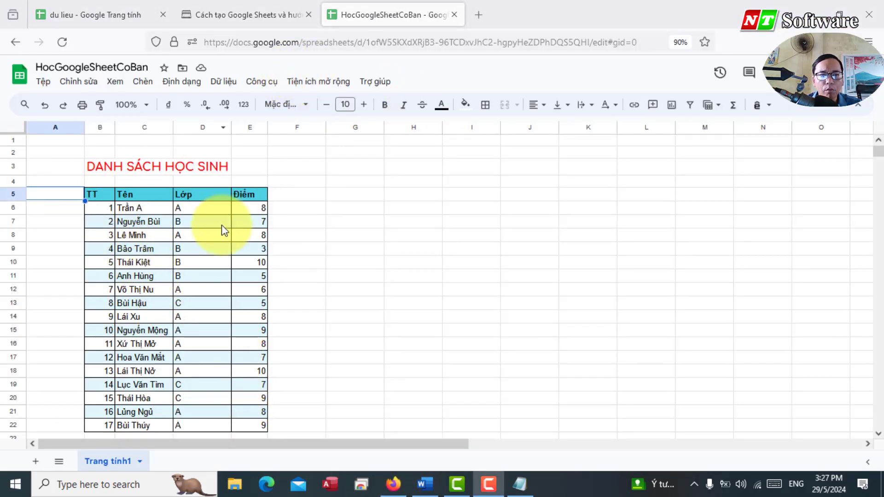
{"action": "scroll", "coordinate": [187, 246], "scroll_direction": "down", "scroll_amount": 3}
{"action": "scroll", "coordinate": [188, 245], "scroll_direction": "up", "scroll_amount": 3}
{"action": "left_click_drag", "start_coordinate": [92, 164], "coordinate": [263, 195]}
{"action": "scroll", "coordinate": [227, 285], "scroll_direction": "down", "scroll_amount": 3}
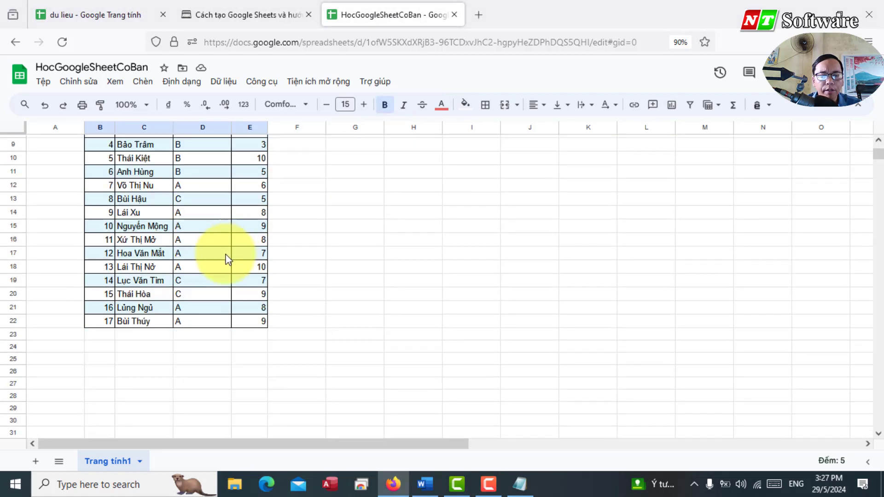
{"action": "scroll", "coordinate": [207, 308], "scroll_direction": "up", "scroll_amount": 3}
{"action": "left_click", "coordinate": [323, 294]}
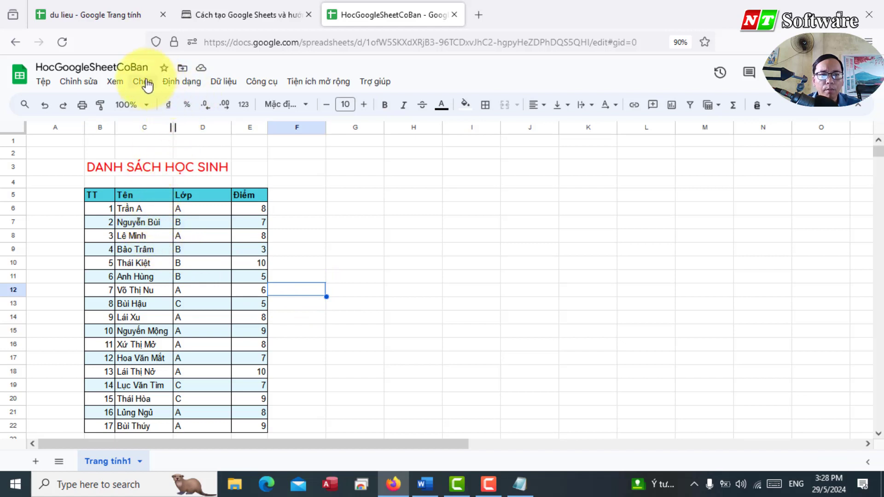
Step: Freeze the top rows of the sheet with the View > Freeze option
{"action": "left_click", "coordinate": [122, 82]}
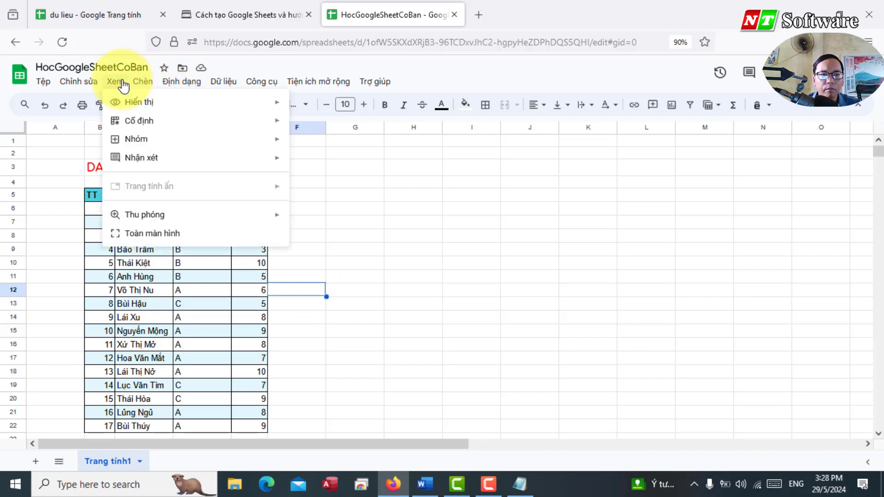
{"action": "mouse_move", "coordinate": [155, 123]}
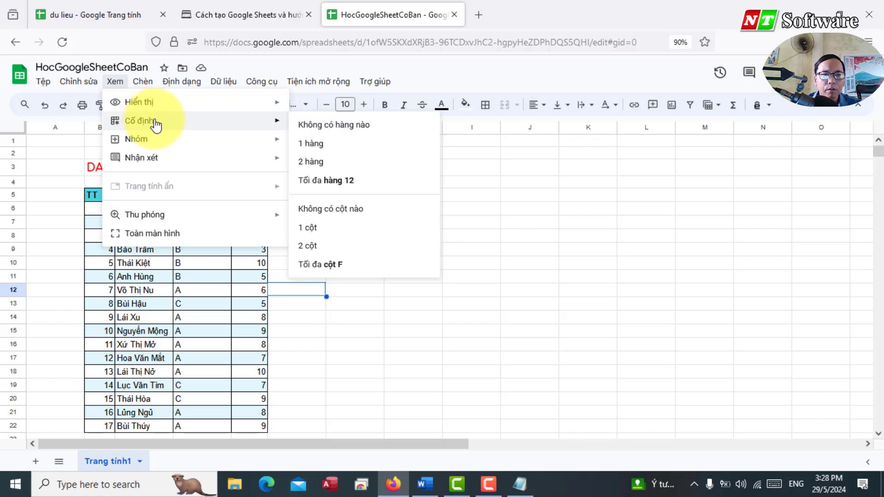
{"action": "mouse_move", "coordinate": [247, 136]}
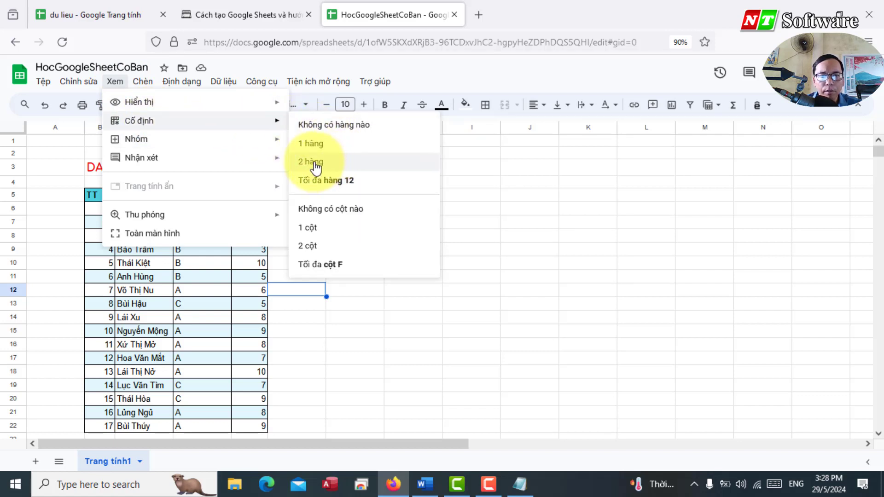
{"action": "left_click", "coordinate": [54, 195]}
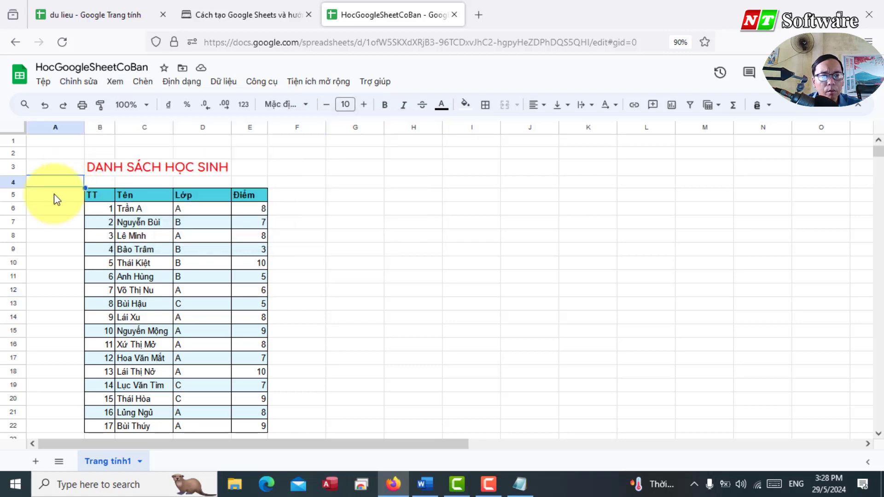
{"action": "left_click", "coordinate": [142, 84]}
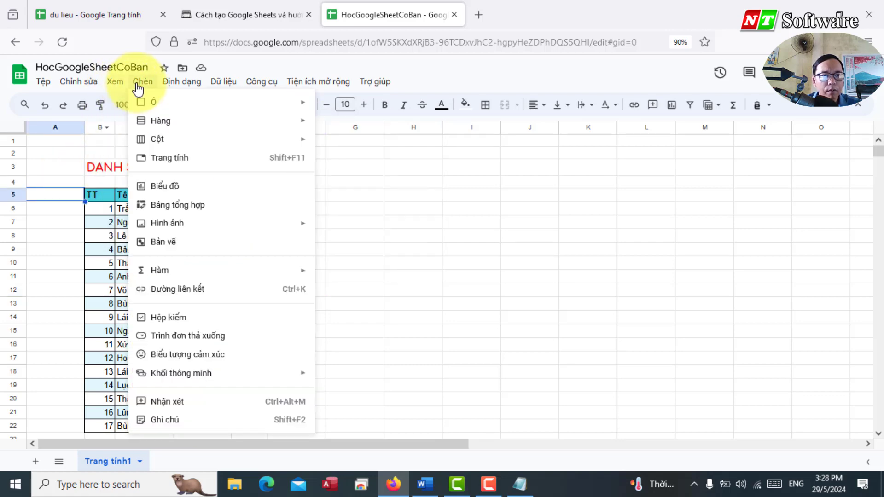
{"action": "mouse_move", "coordinate": [117, 80]}
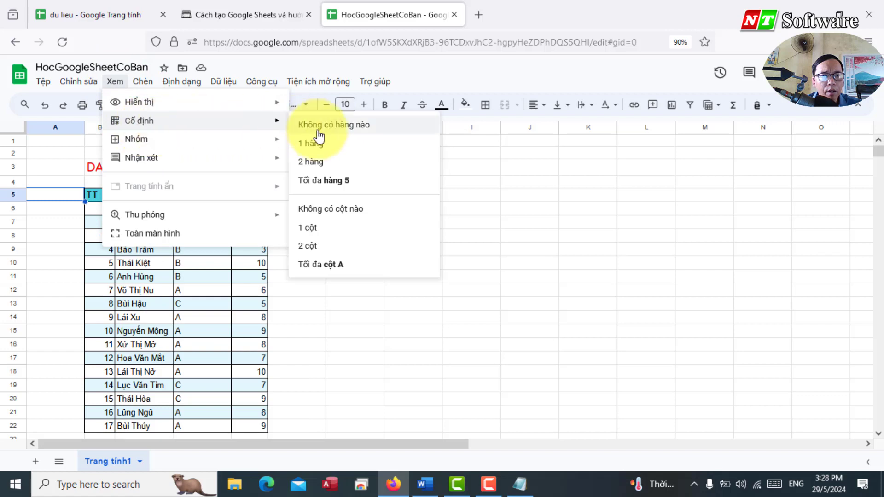
{"action": "left_click", "coordinate": [310, 162]}
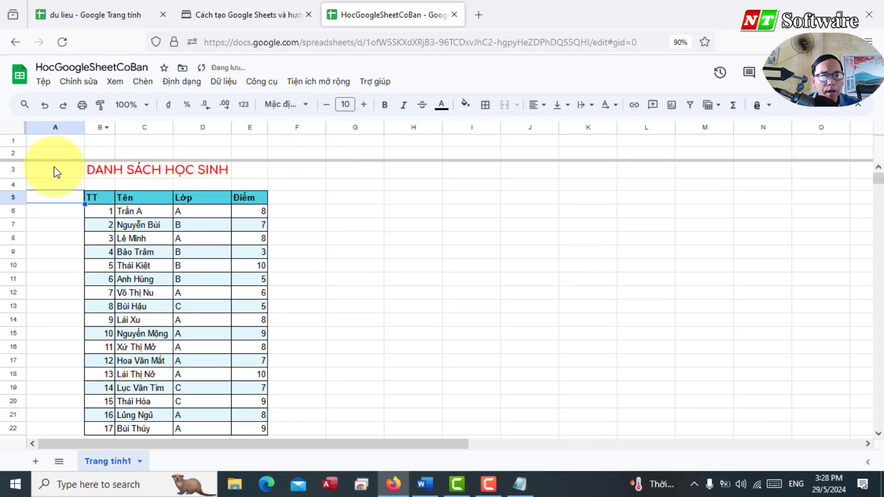
Step: Extend the frozen area down to row 5 and scroll to verify it
{"action": "left_click_drag", "start_coordinate": [53, 162], "coordinate": [54, 206]}
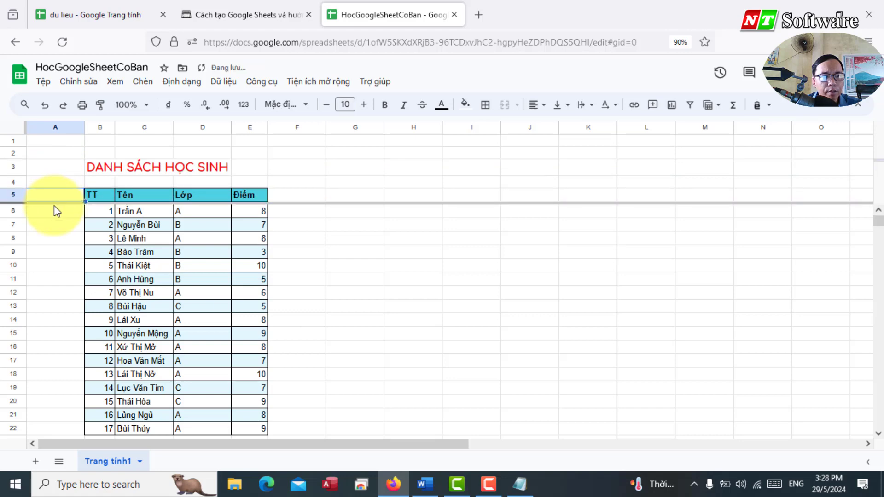
{"action": "scroll", "coordinate": [120, 246], "scroll_direction": "down", "scroll_amount": 3}
{"action": "scroll", "coordinate": [122, 276], "scroll_direction": "down", "scroll_amount": 3}
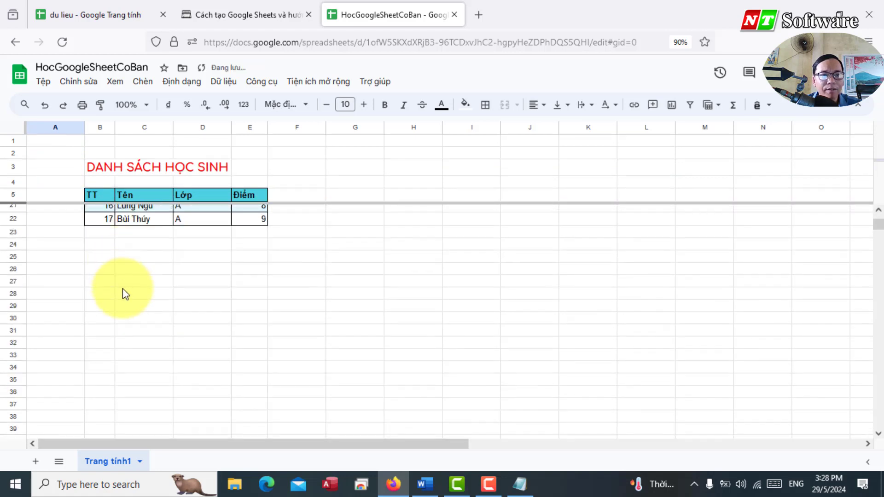
{"action": "scroll", "coordinate": [122, 289], "scroll_direction": "up", "scroll_amount": 5}
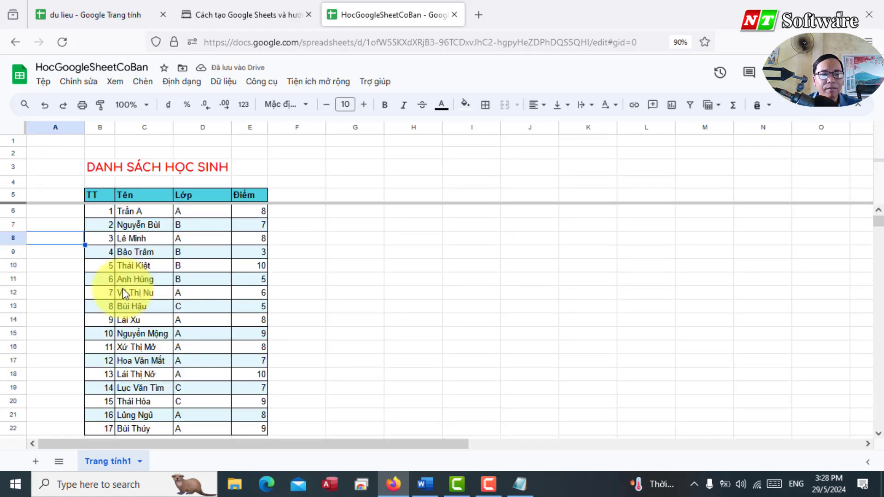
Step: Delete the empty row 1 and shorten the blank row above the header
{"action": "left_click", "coordinate": [8, 140]}
{"action": "right_click", "coordinate": [13, 139]}
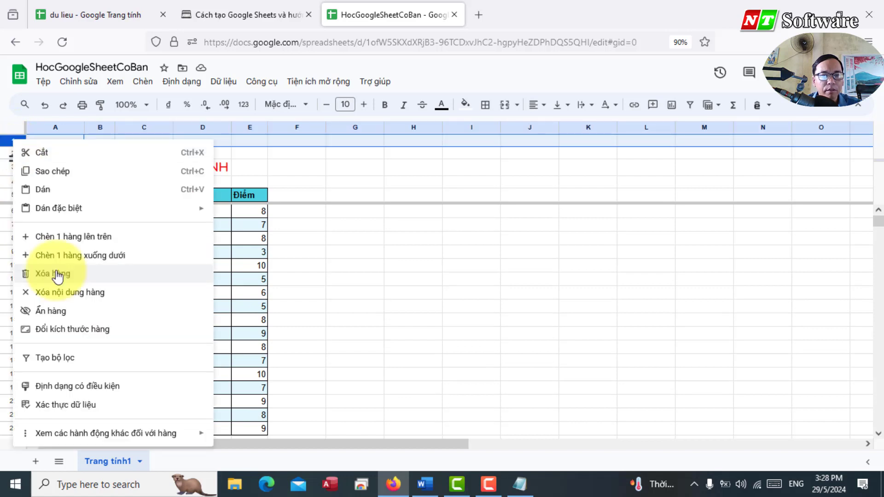
{"action": "left_click", "coordinate": [58, 275]}
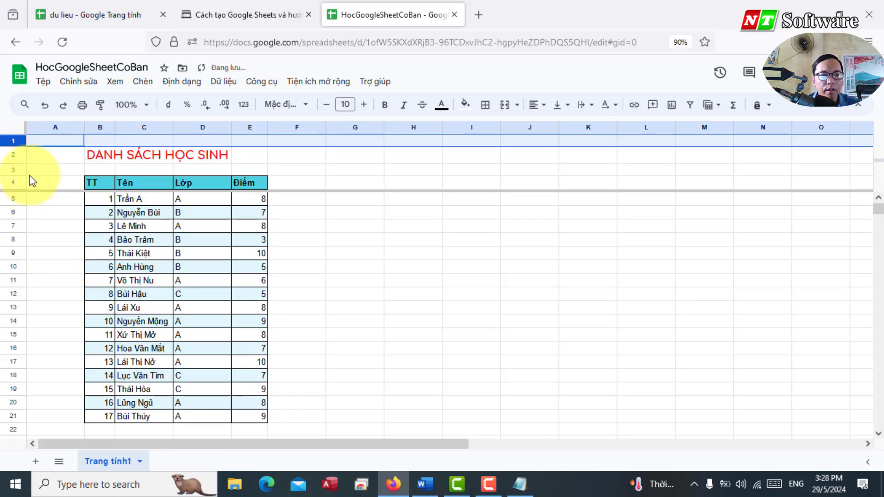
{"action": "left_click_drag", "start_coordinate": [13, 175], "coordinate": [9, 172]}
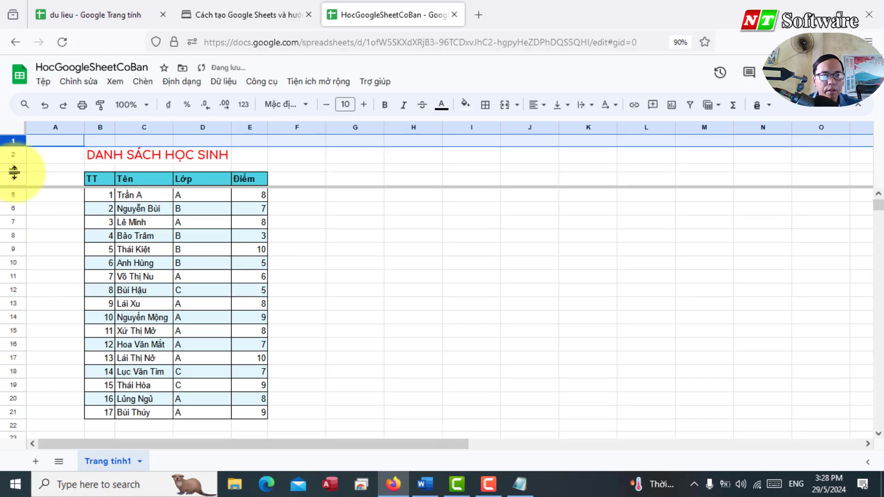
Step: Select the line 'Quản lý các sheet' in the Word outline
{"action": "key", "text": "alt+Tab"}
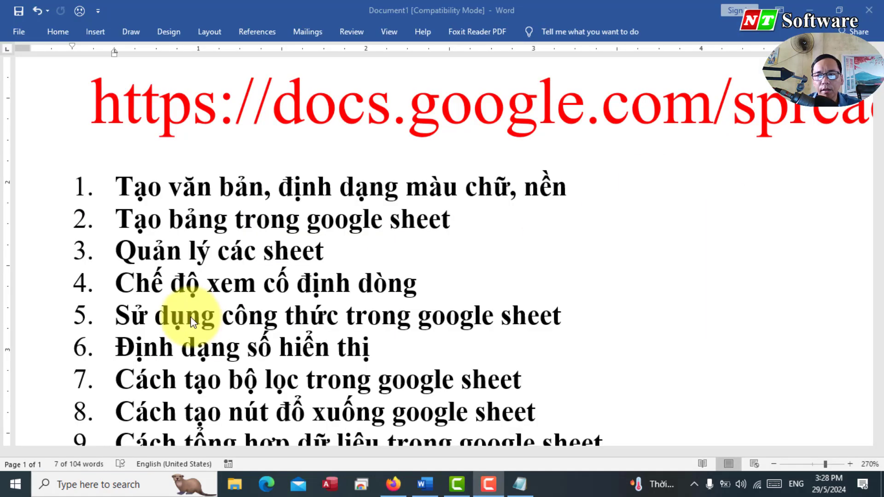
{"action": "left_click_drag", "start_coordinate": [116, 252], "coordinate": [334, 252]}
{"action": "double_click", "coordinate": [159, 253]}
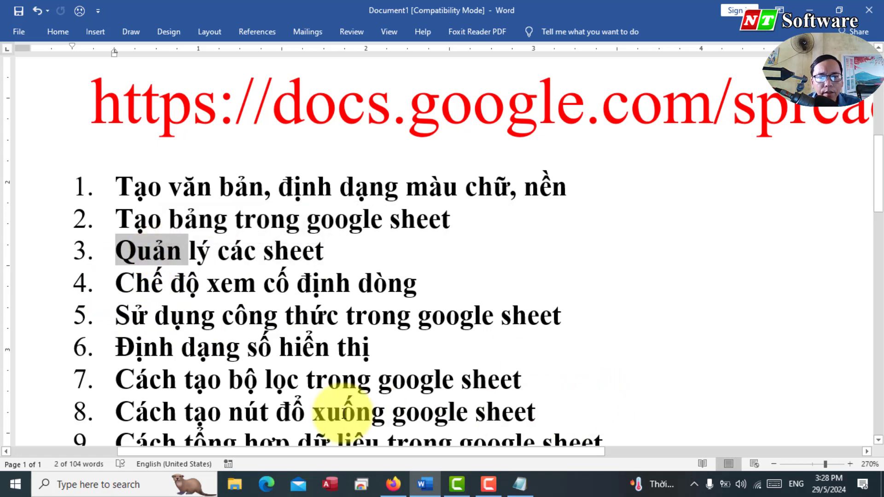
Step: Rename the first sheet to 'DanhSach'
{"action": "left_click", "coordinate": [393, 484]}
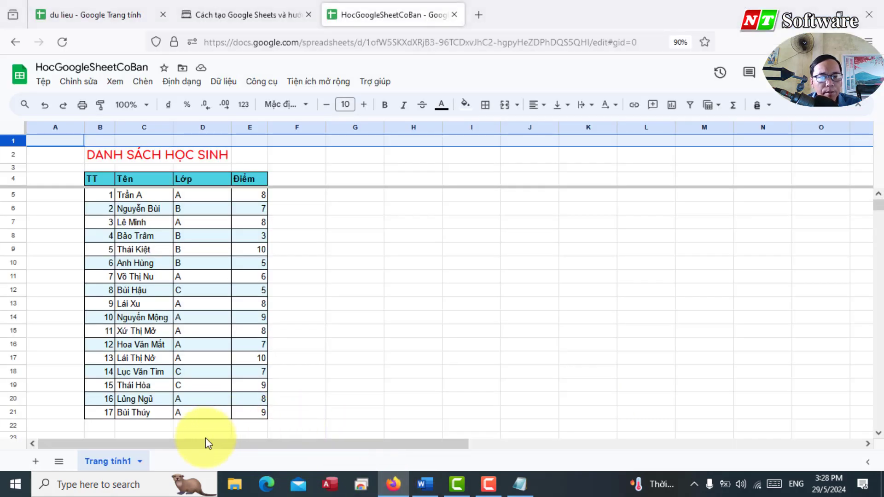
{"action": "double_click", "coordinate": [112, 460]}
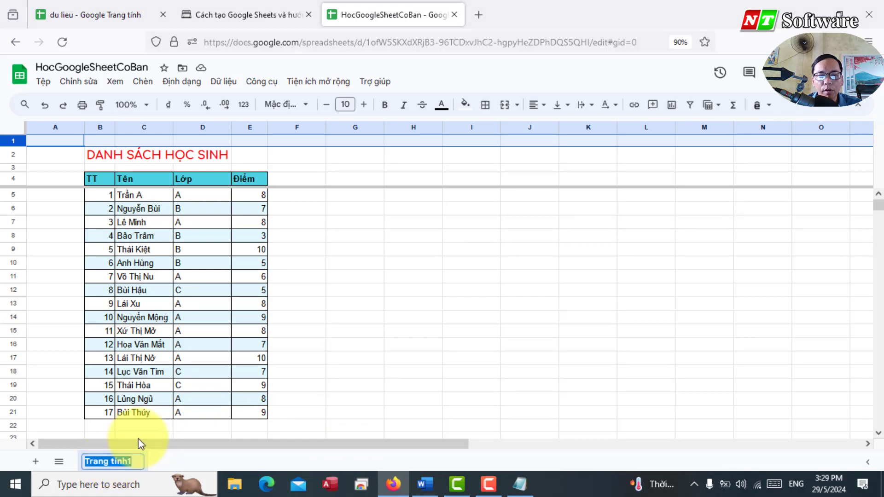
{"action": "type", "text": "D"}
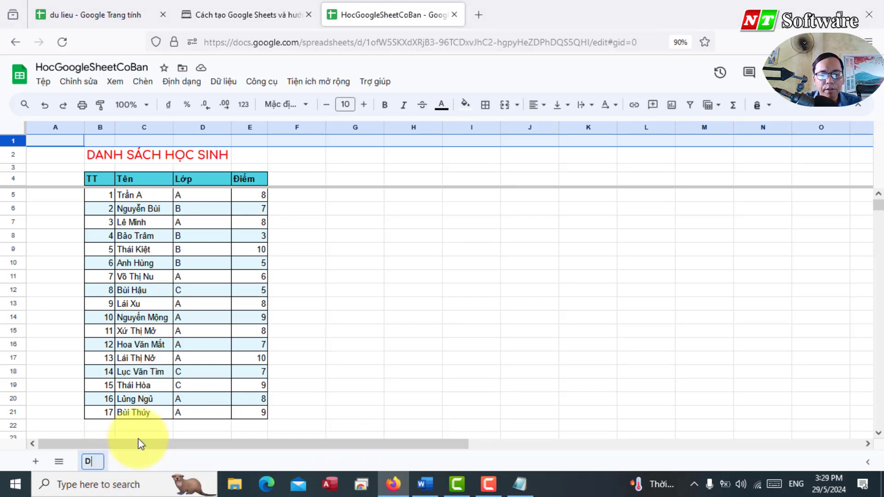
{"action": "type", "text": "anhSach"}
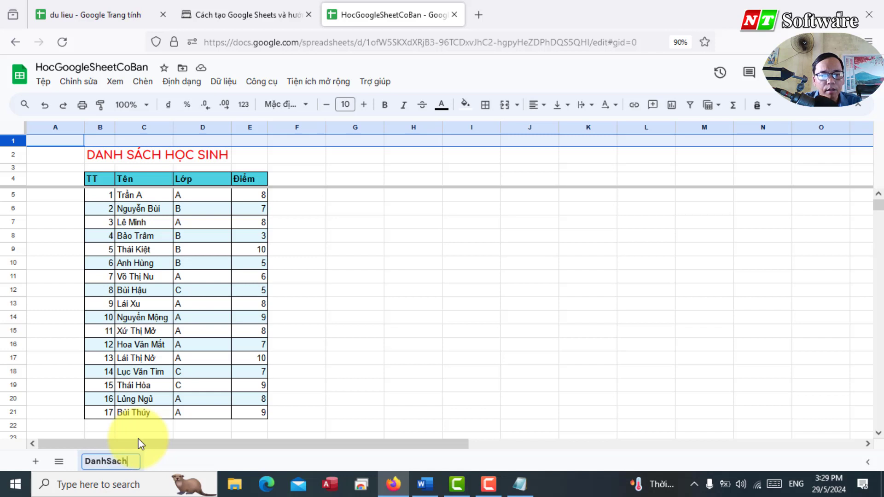
{"action": "left_click", "coordinate": [399, 291]}
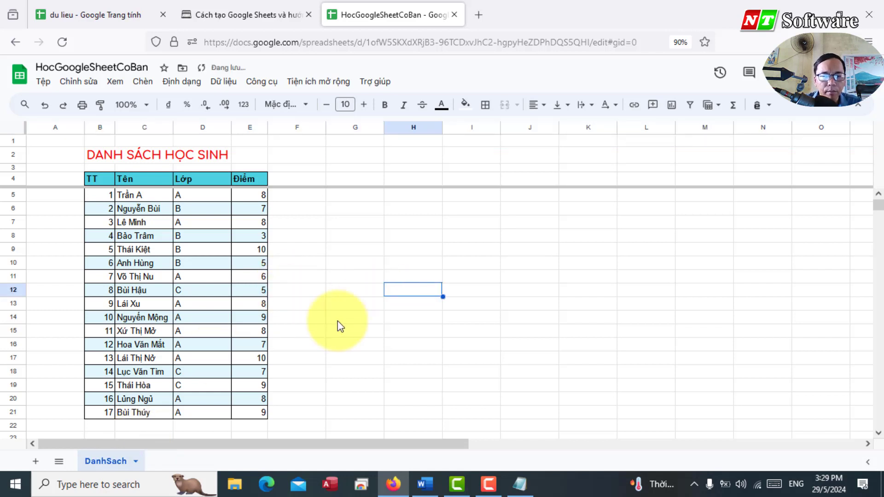
Step: Add a new sheet named 'Ho so' and go back to DanhSach
{"action": "left_click", "coordinate": [40, 461]}
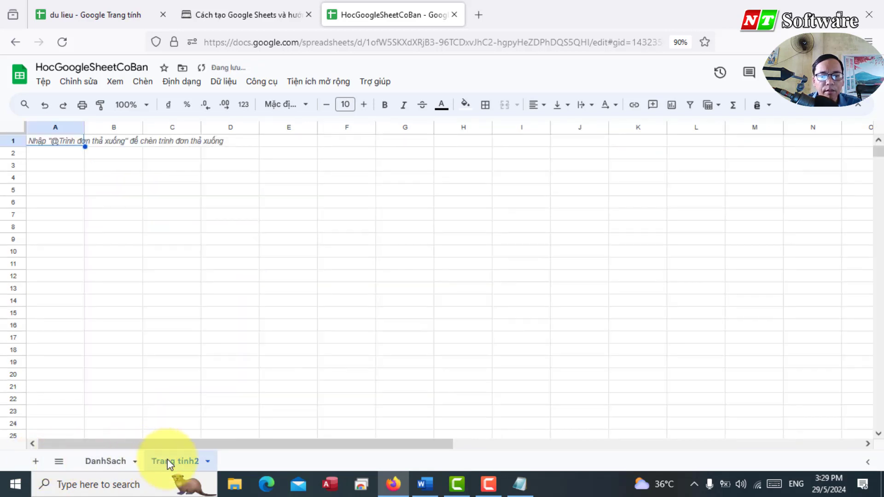
{"action": "double_click", "coordinate": [169, 460]}
{"action": "type", "text": "Ho s"}
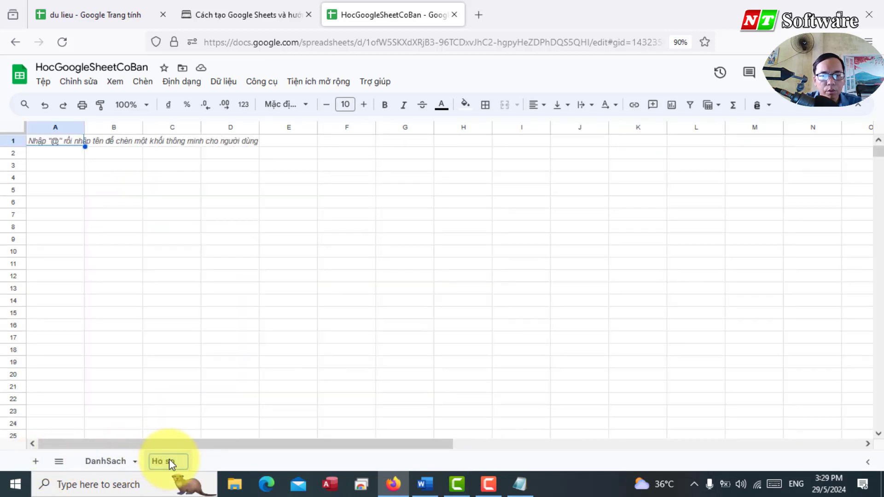
{"action": "type", "text": "o"}
{"action": "left_click", "coordinate": [175, 400]}
{"action": "left_click", "coordinate": [106, 461]}
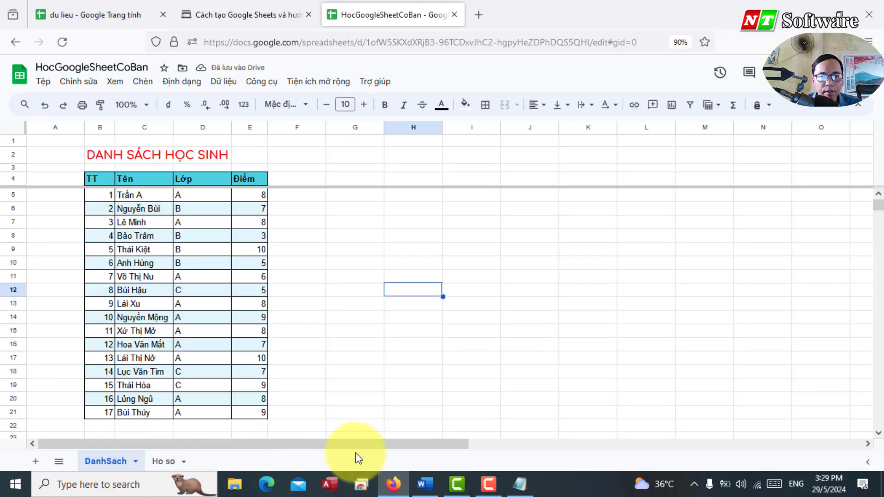
Step: Mark Word lesson item 5 about formulas, then select cell E22 in Sheets
{"action": "left_click", "coordinate": [424, 483]}
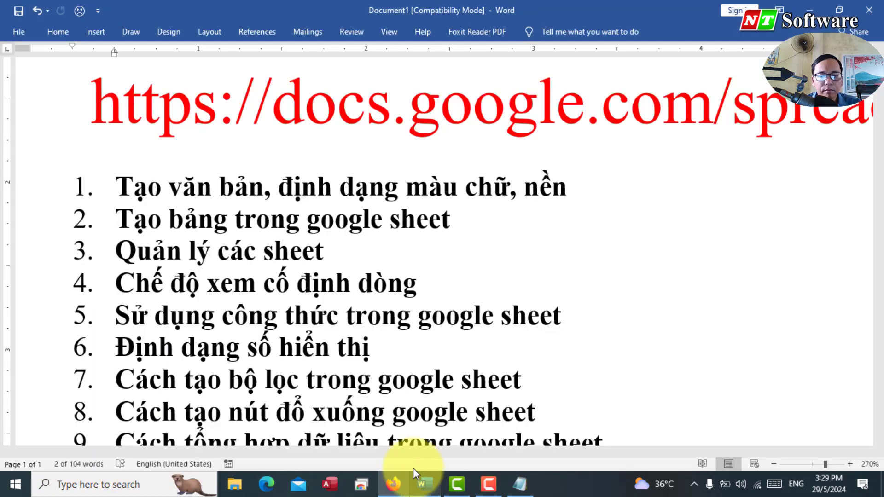
{"action": "left_click", "coordinate": [154, 283]}
{"action": "left_click_drag", "start_coordinate": [120, 317], "coordinate": [583, 326]}
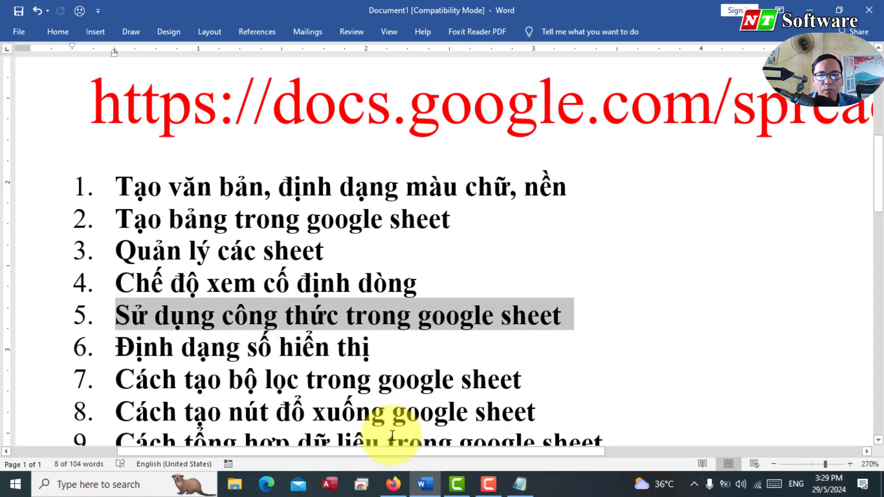
{"action": "left_click", "coordinate": [393, 483]}
{"action": "left_click", "coordinate": [255, 428]}
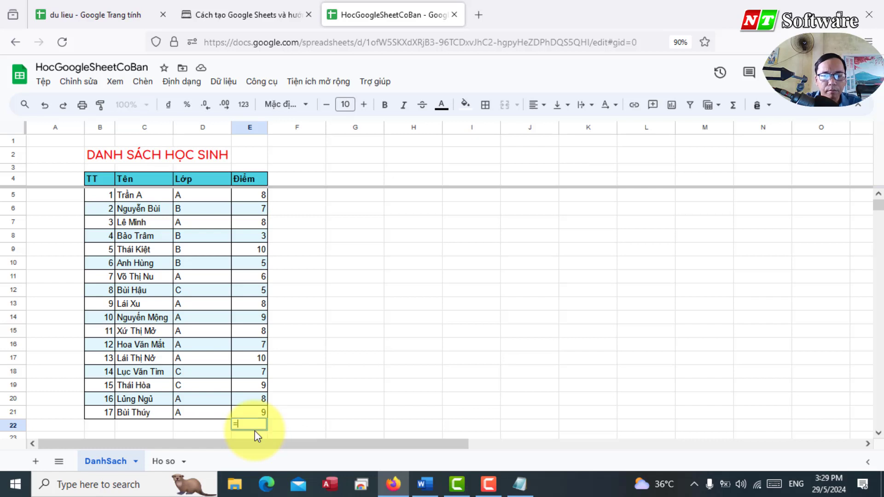
Step: Enter =SUM(E5:E21) in cell E22
{"action": "type", "text": "="}
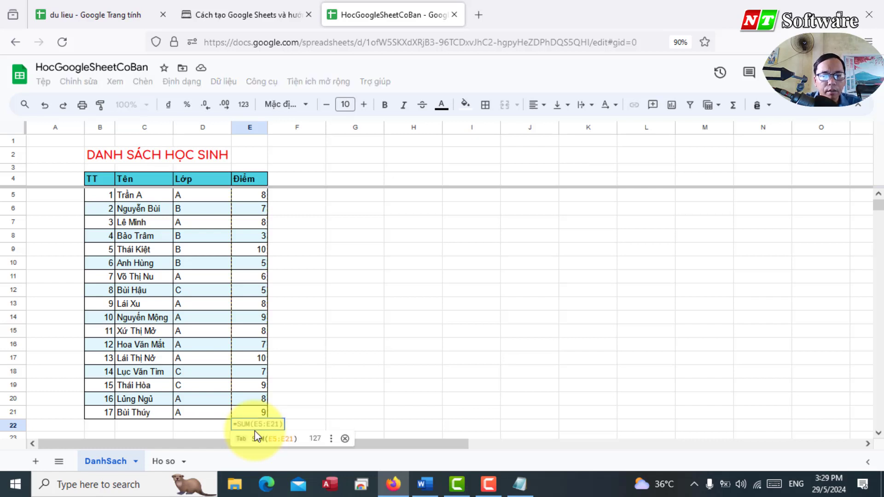
{"action": "type", "text": "sum*"}
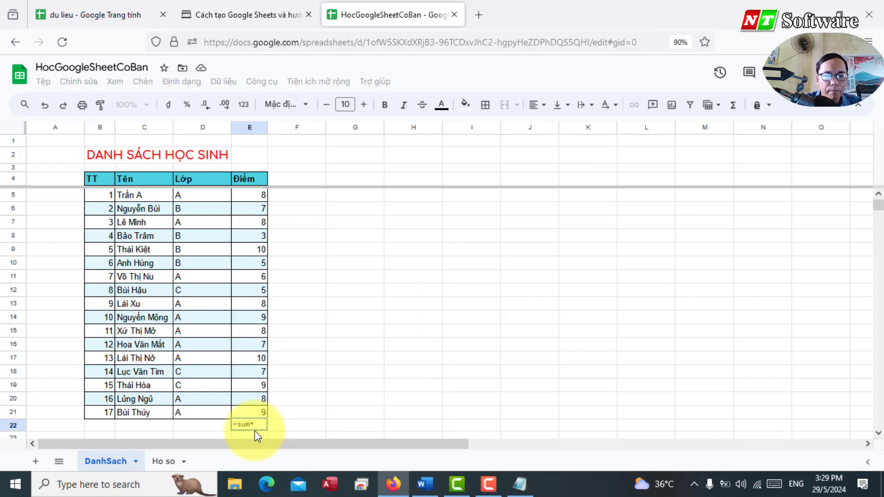
{"action": "key", "text": "BackSpace"}
{"action": "type", "text": "("}
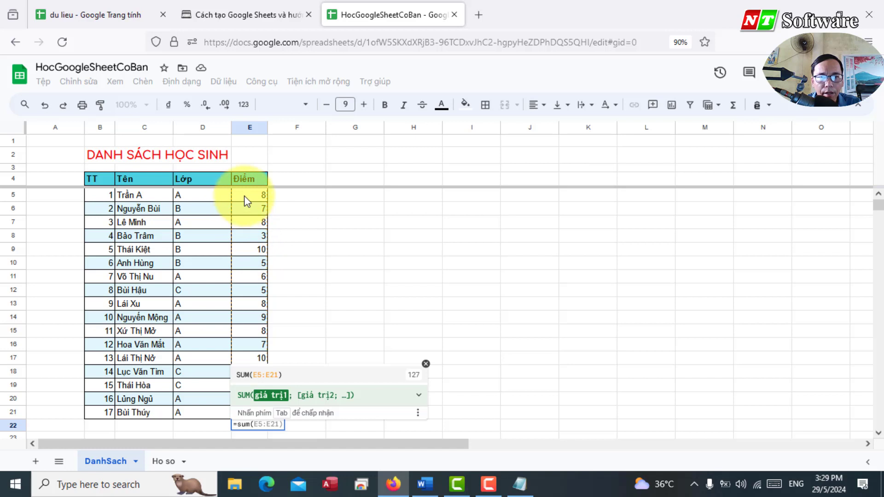
{"action": "left_click", "coordinate": [271, 376]}
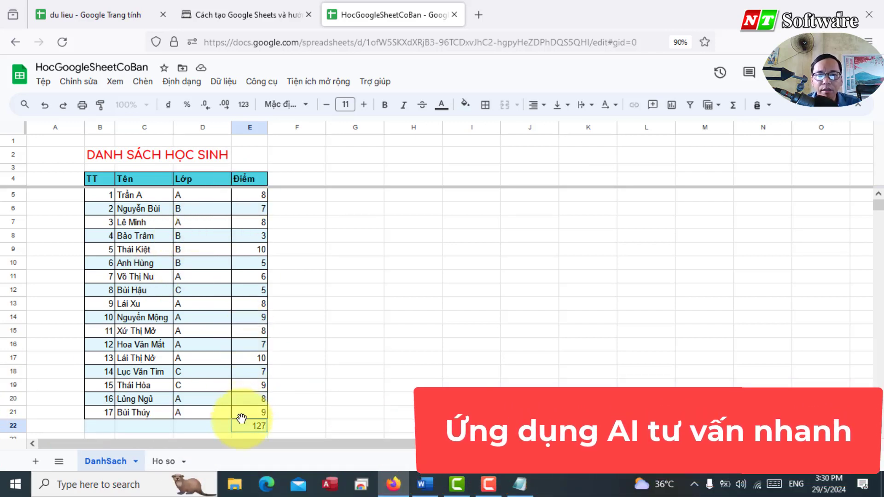
{"action": "left_click", "coordinate": [210, 421]}
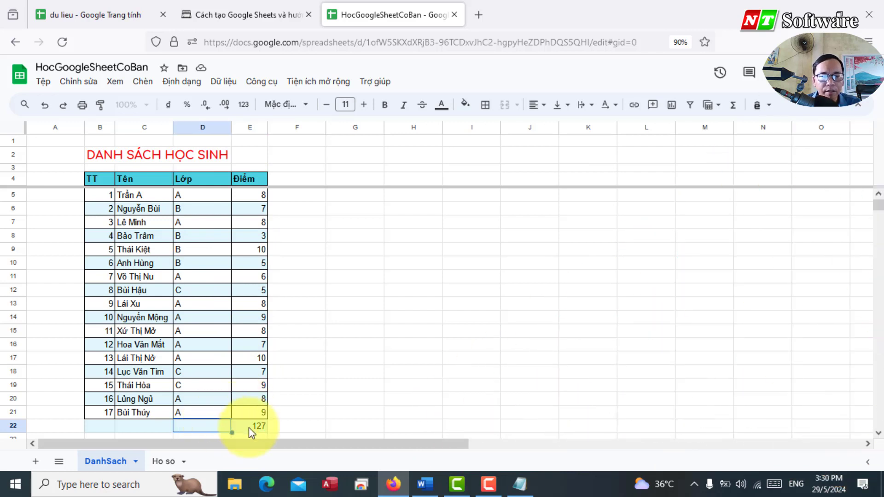
{"action": "left_click", "coordinate": [251, 427]}
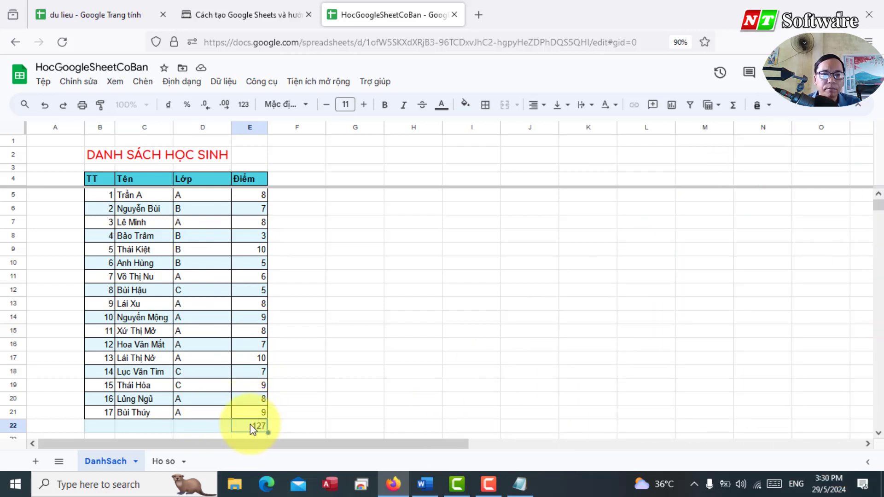
Step: Replace SUM with AVERAGE in E22, then mark lesson item 5 in Word
{"action": "double_click", "coordinate": [266, 426]}
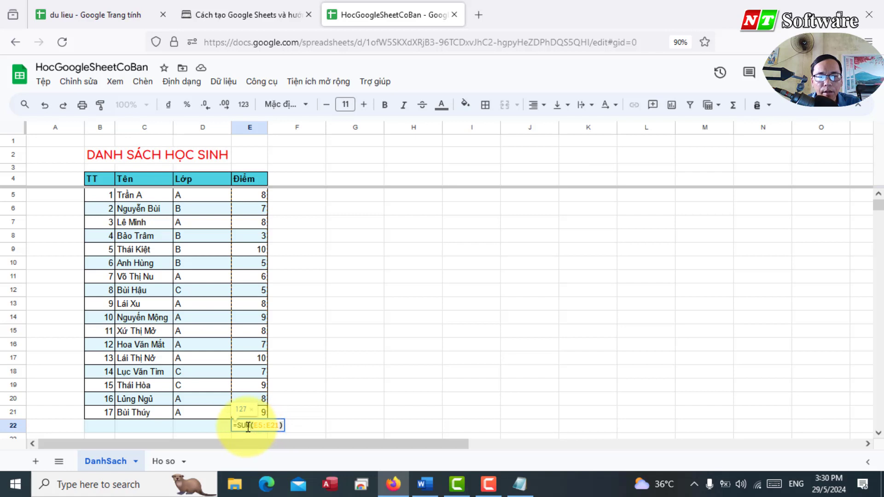
{"action": "double_click", "coordinate": [247, 424]}
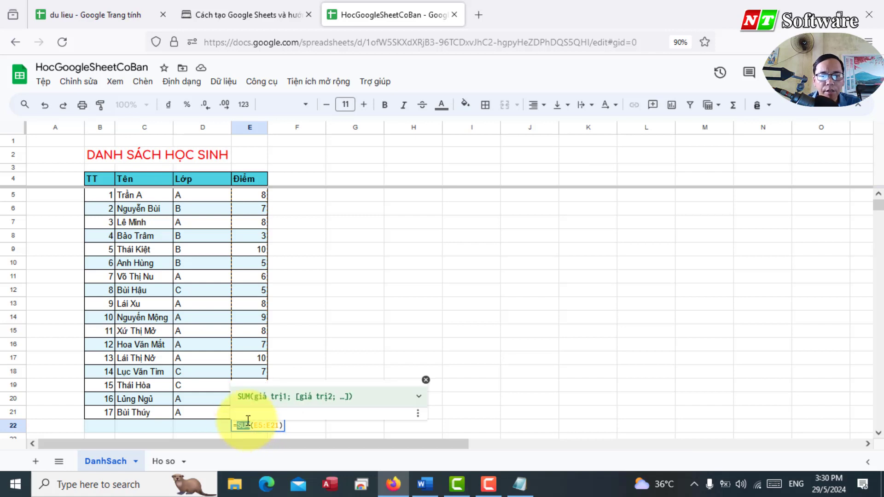
{"action": "type", "text": "A"}
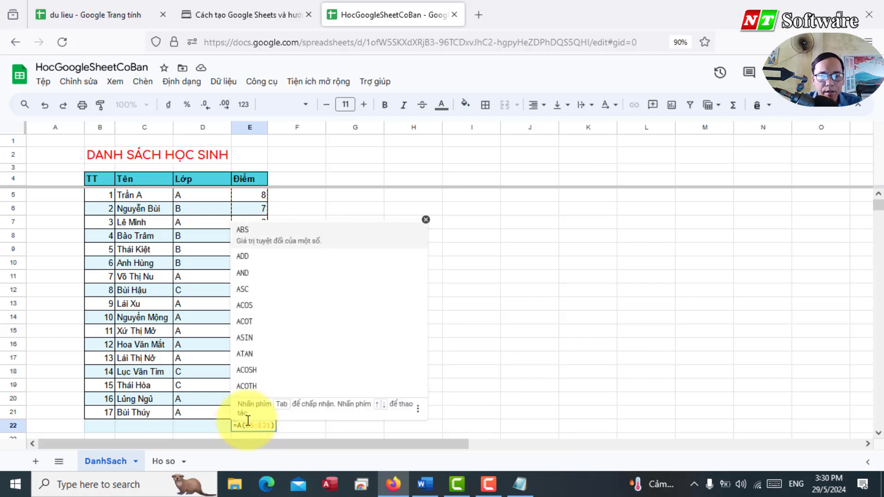
{"action": "type", "text": "V"}
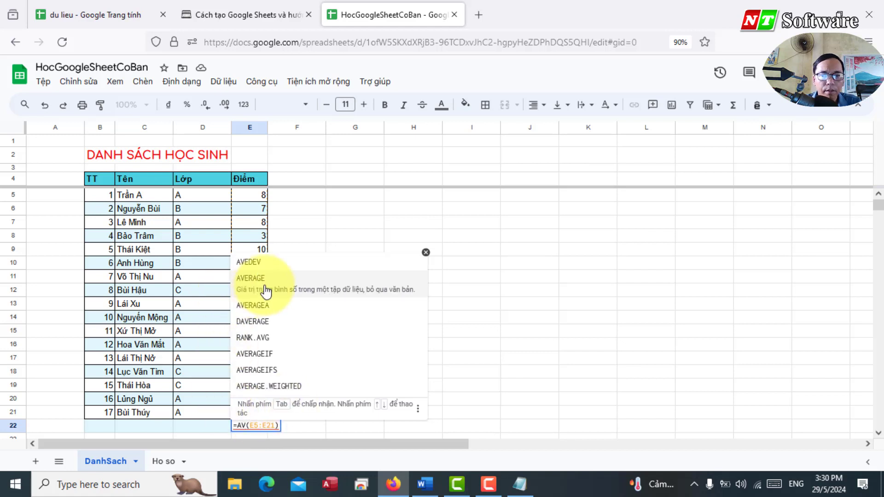
{"action": "left_click", "coordinate": [266, 290]}
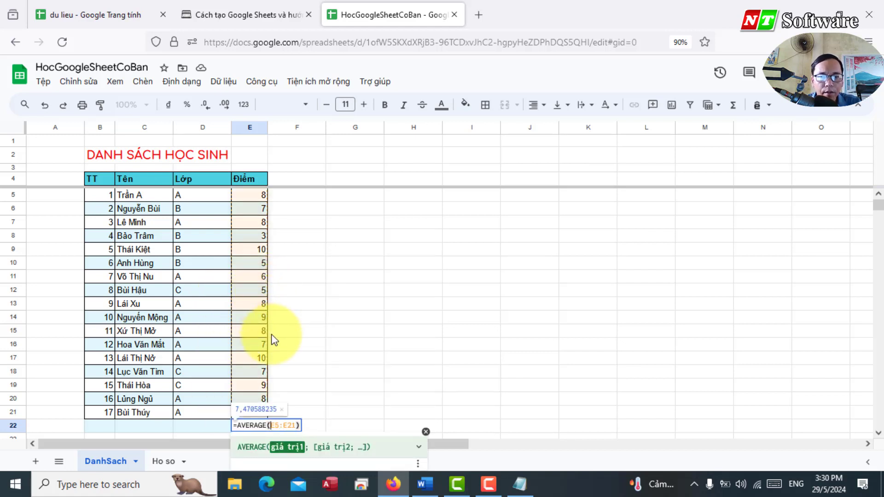
{"action": "key", "text": "Return"}
{"action": "left_click", "coordinate": [256, 420]}
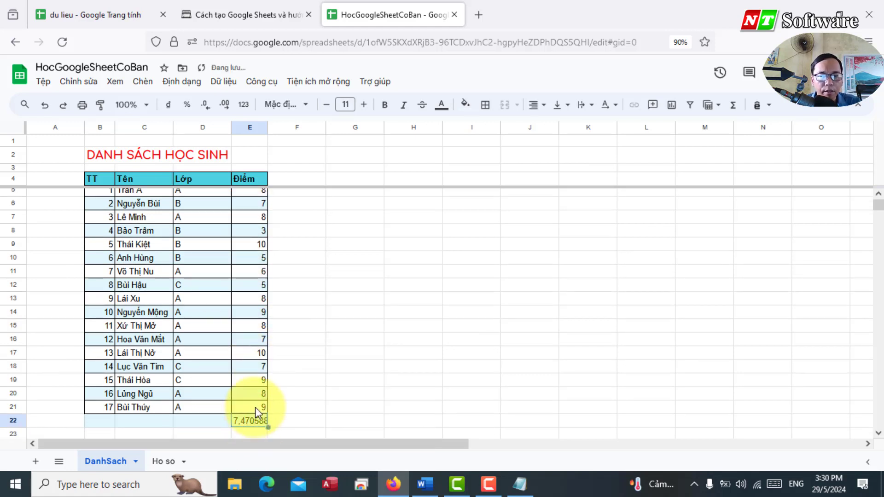
{"action": "key", "text": "alt+Tab"}
{"action": "left_click_drag", "start_coordinate": [116, 316], "coordinate": [354, 348]}
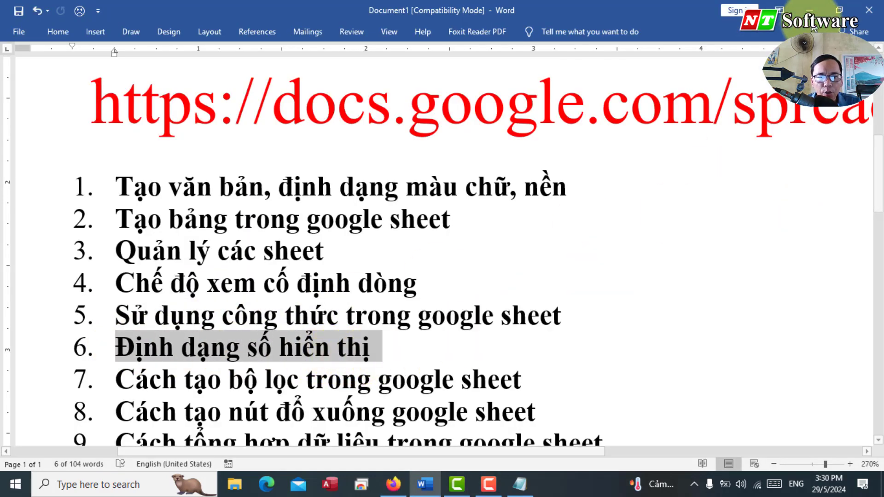
Step: Auto-fit column E, trim E22 to two decimals (7,47), and mark Word item 7
{"action": "key", "text": "alt+Tab"}
{"action": "double_click", "coordinate": [267, 129]}
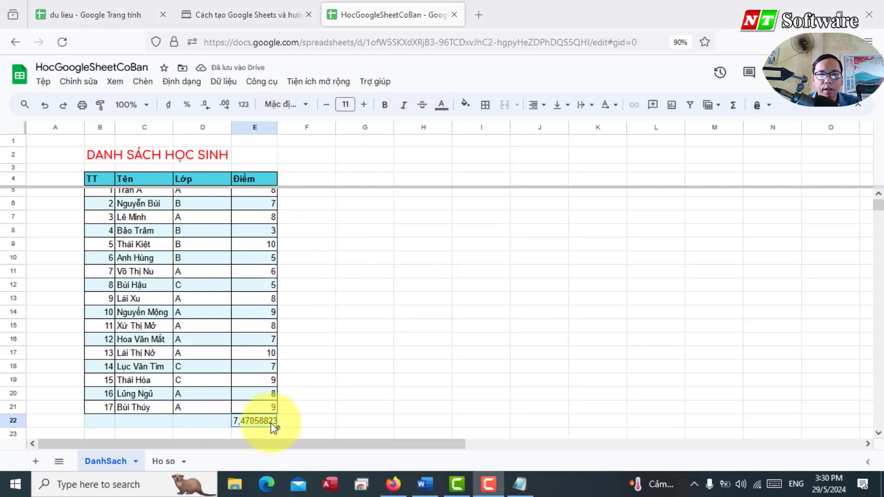
{"action": "left_click", "coordinate": [206, 105]}
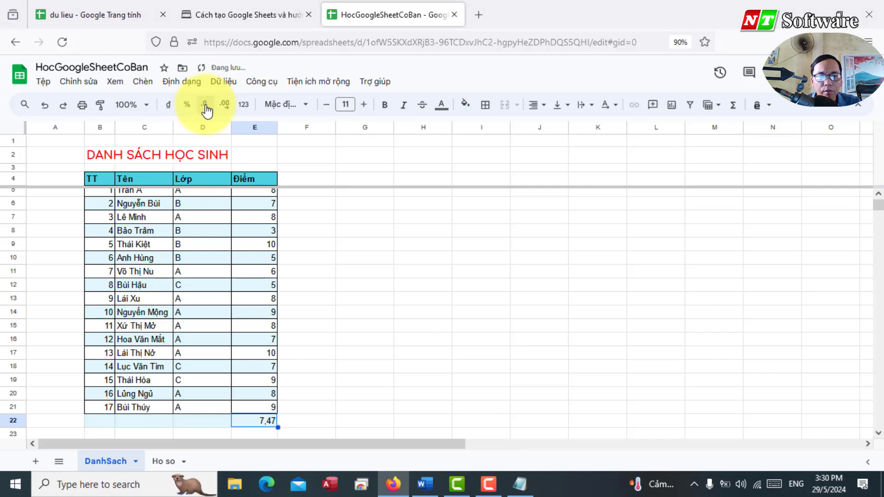
{"action": "key", "text": "alt+Tab"}
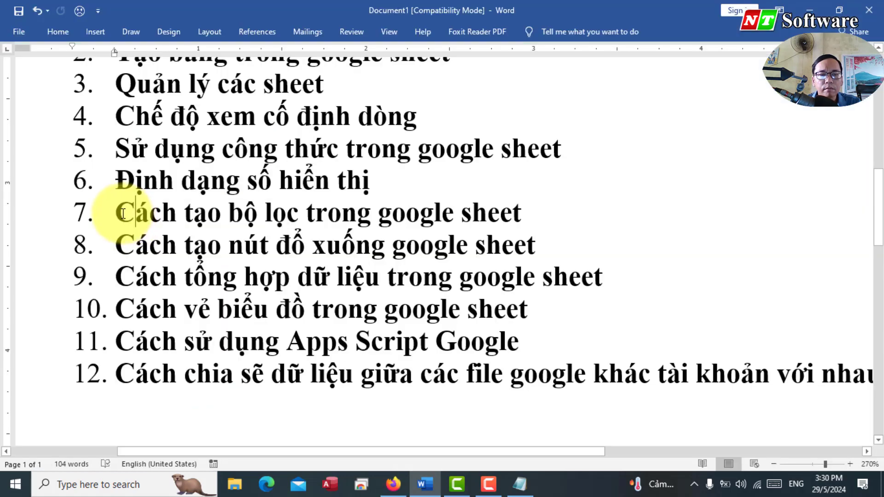
{"action": "left_click_drag", "start_coordinate": [123, 213], "coordinate": [564, 215]}
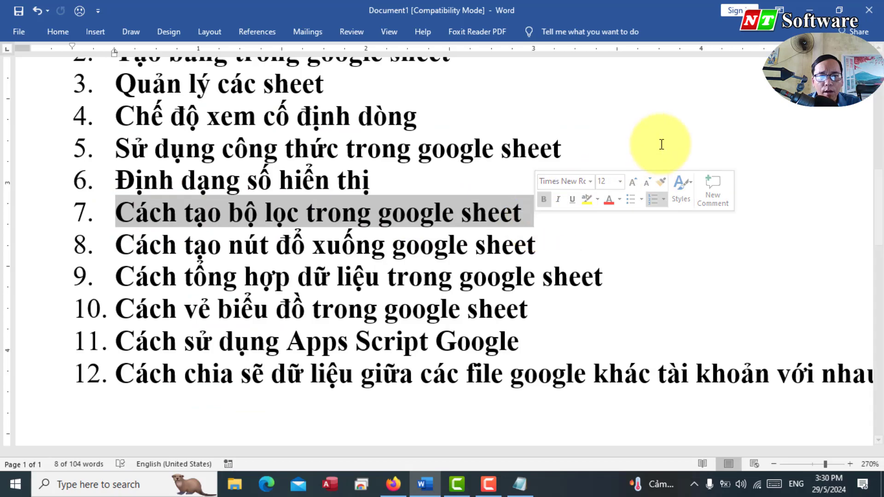